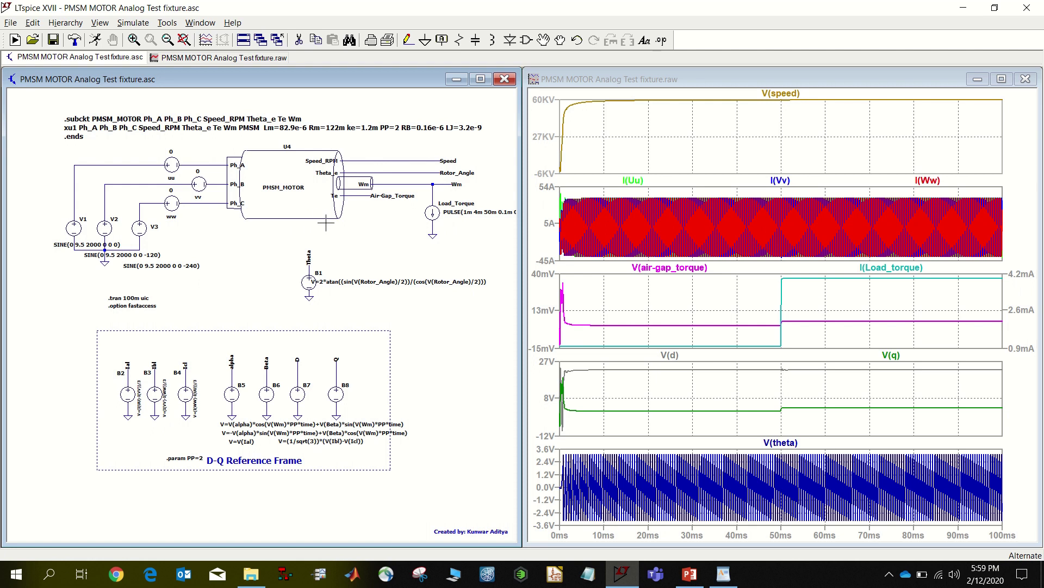
Step: Glance at BLDC_MOTOR.lib in WordPad, then return to the LTspice test-fixture waveforms
{"action": "left_click", "coordinate": [723, 577]}
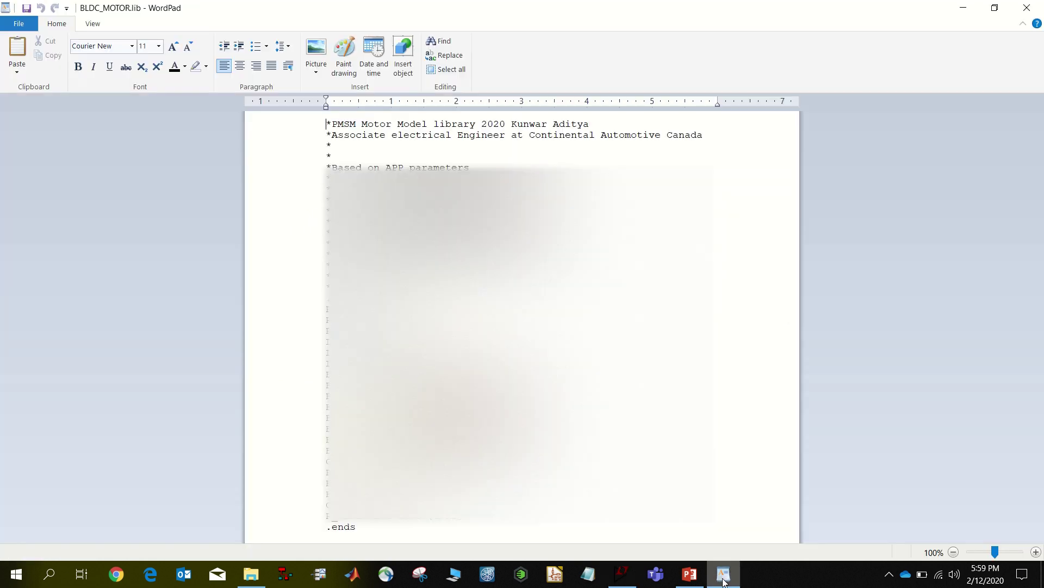
{"action": "left_click", "coordinate": [723, 576]}
{"action": "left_click", "coordinate": [723, 578]}
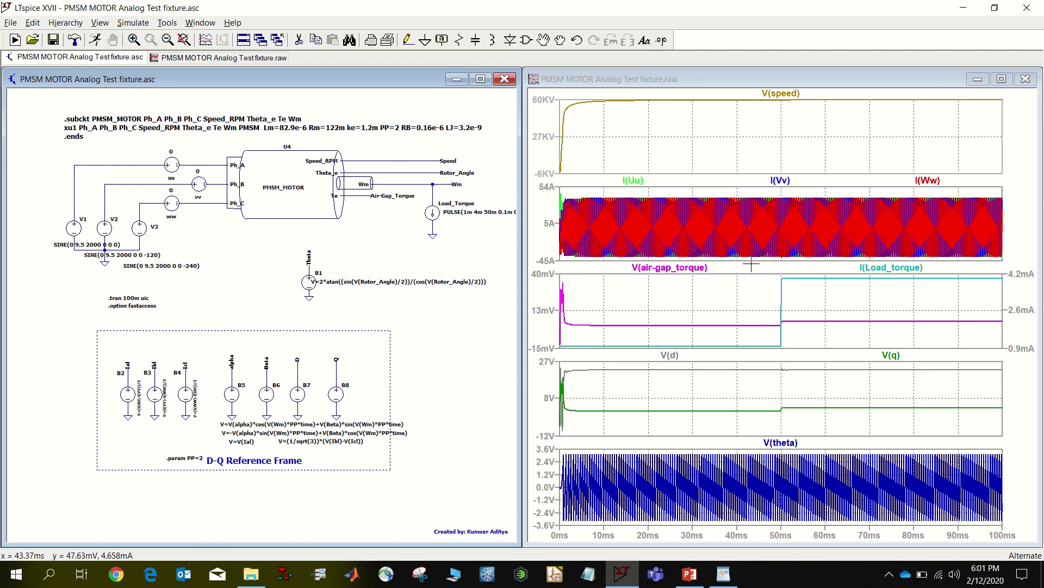
{"action": "left_click_drag", "start_coordinate": [752, 264], "coordinate": [797, 380]}
{"action": "right_click", "coordinate": [786, 299]}
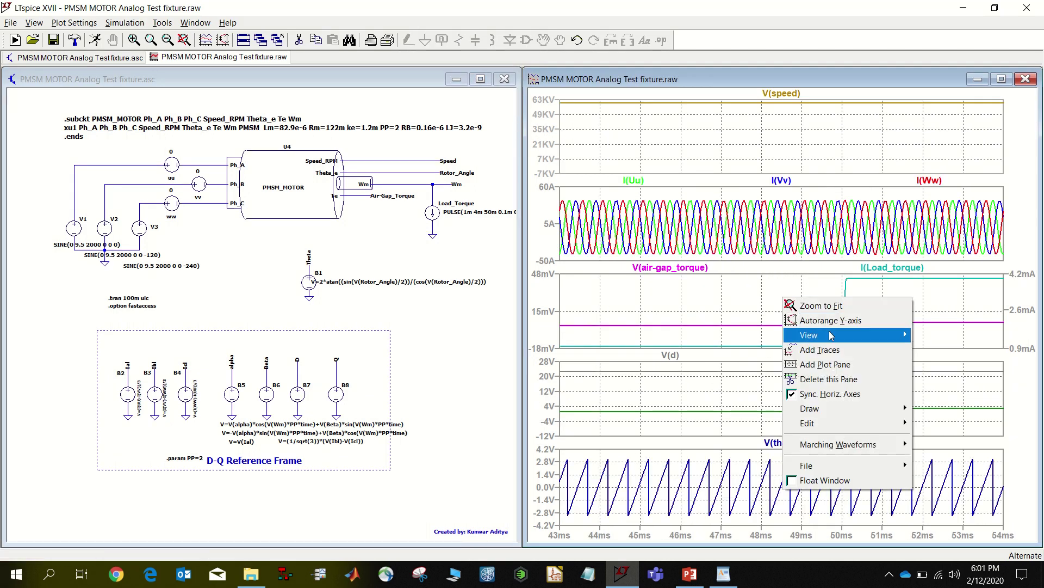
{"action": "left_click", "coordinate": [830, 320]}
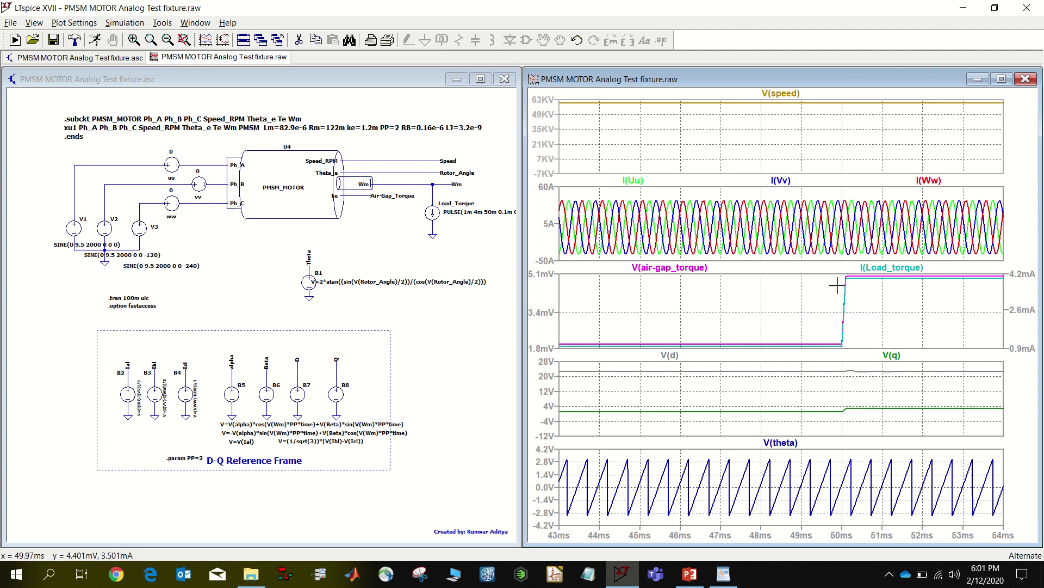
{"action": "left_click_drag", "start_coordinate": [813, 271], "coordinate": [868, 369]}
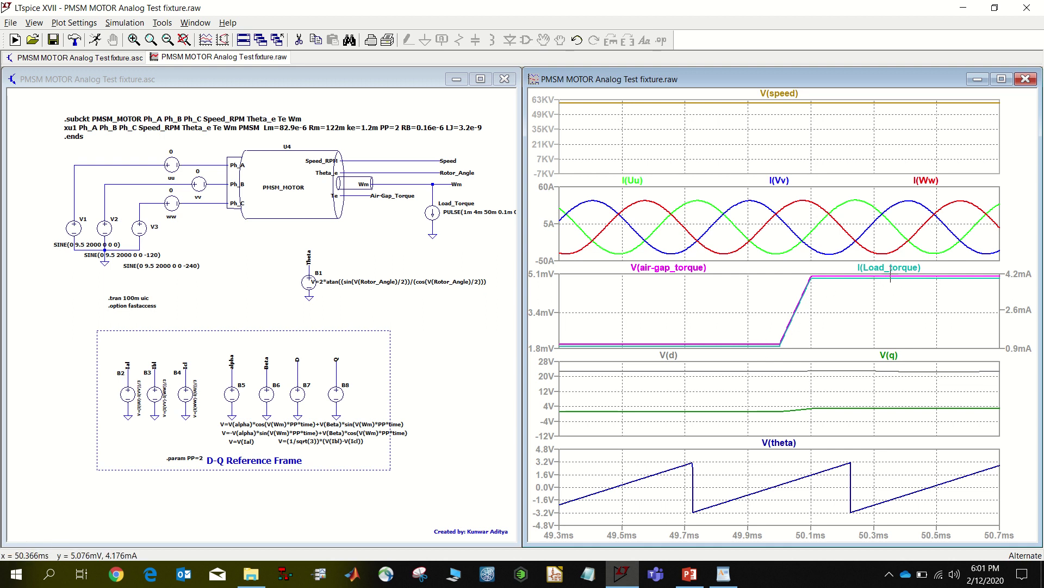
{"action": "left_click_drag", "start_coordinate": [832, 276], "coordinate": [894, 302]}
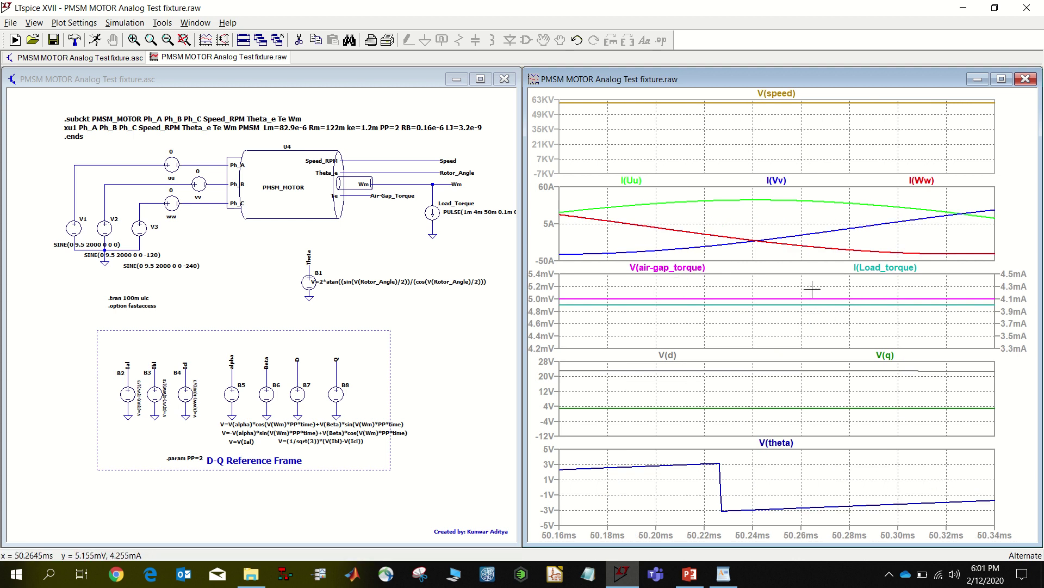
{"action": "right_click", "coordinate": [814, 289]}
{"action": "left_click", "coordinate": [826, 297]}
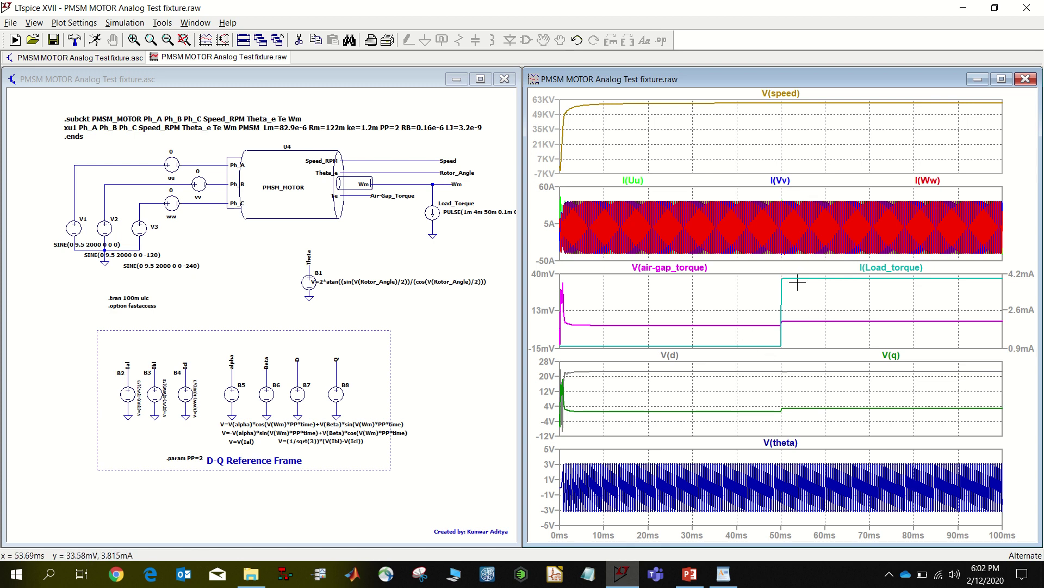
Step: Zoom the waveforms to about 36–55 ms and autorange the torque pane's Y-axis
{"action": "left_click_drag", "start_coordinate": [804, 273], "coordinate": [720, 385]}
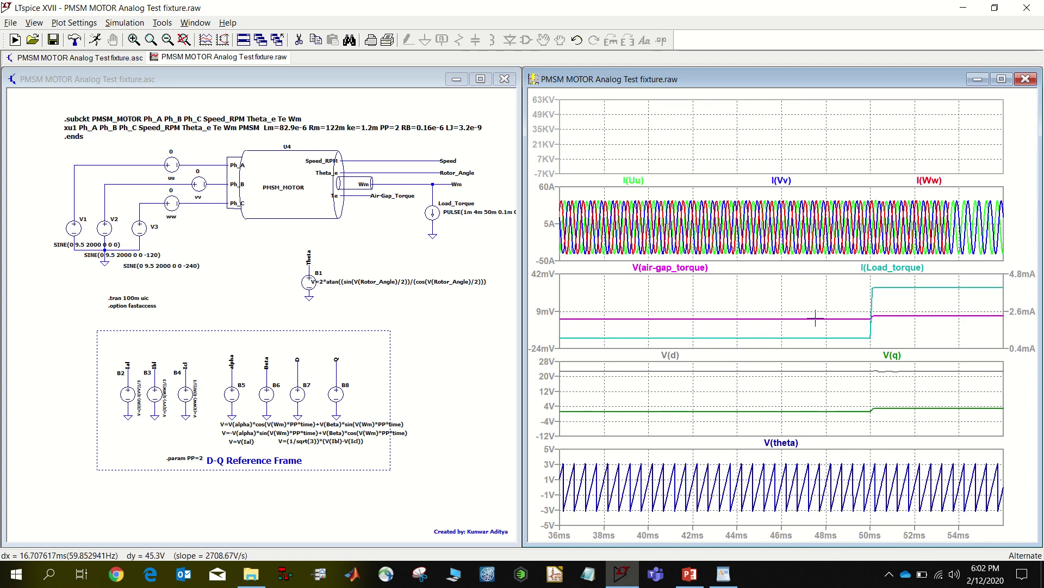
{"action": "right_click", "coordinate": [848, 296]}
{"action": "left_click", "coordinate": [894, 320]}
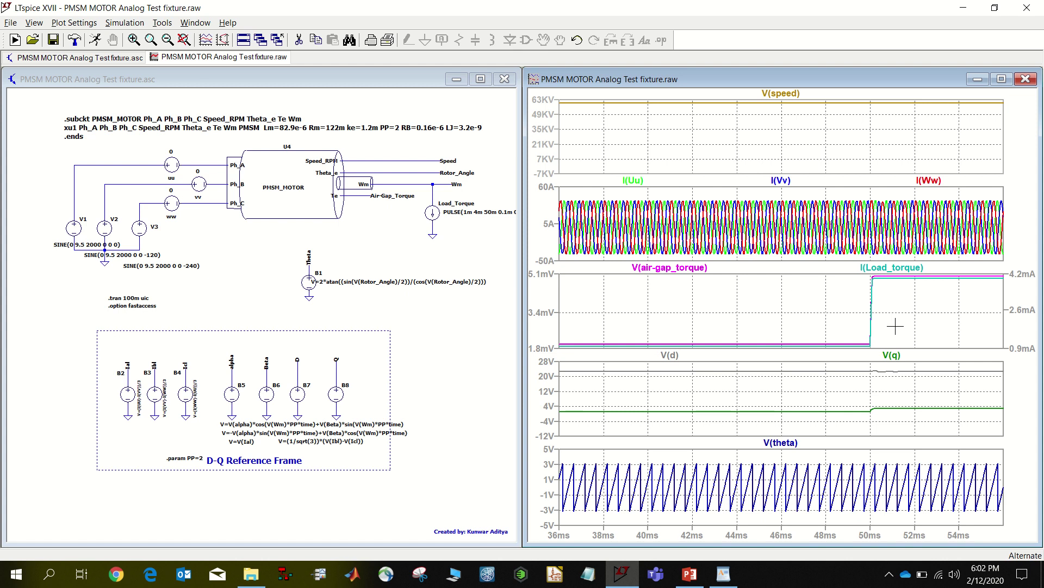
Step: Zoom the waveform plot to 49.0–51.4 ms around the 50 ms load-torque step
{"action": "left_click_drag", "start_coordinate": [848, 259], "coordinate": [901, 352]}
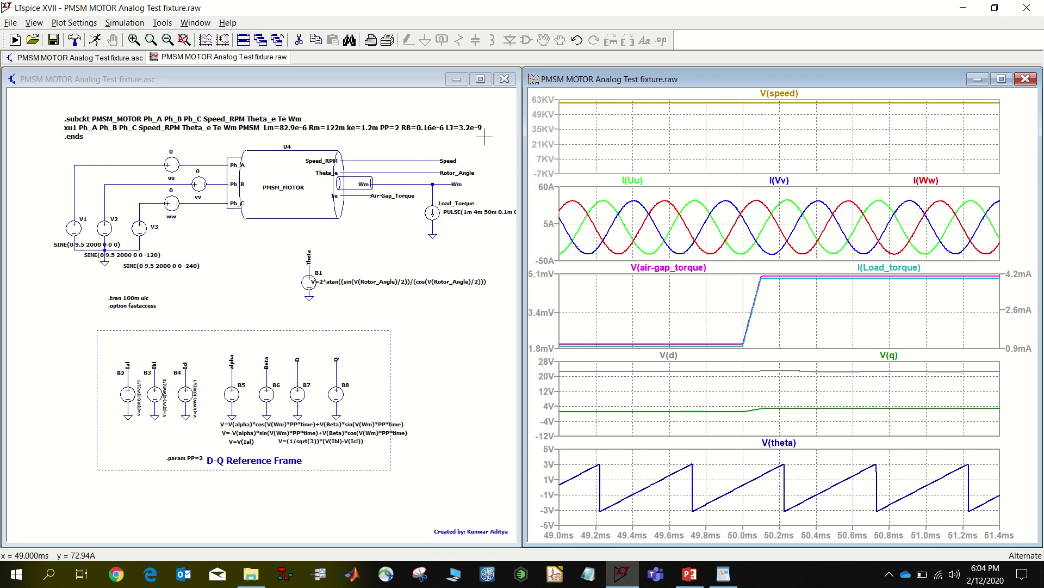
Step: Edit the .subckt directive so rotor inertia reads LJ=3.2e-6 instead of 3.2e-9
{"action": "left_click", "coordinate": [465, 139]}
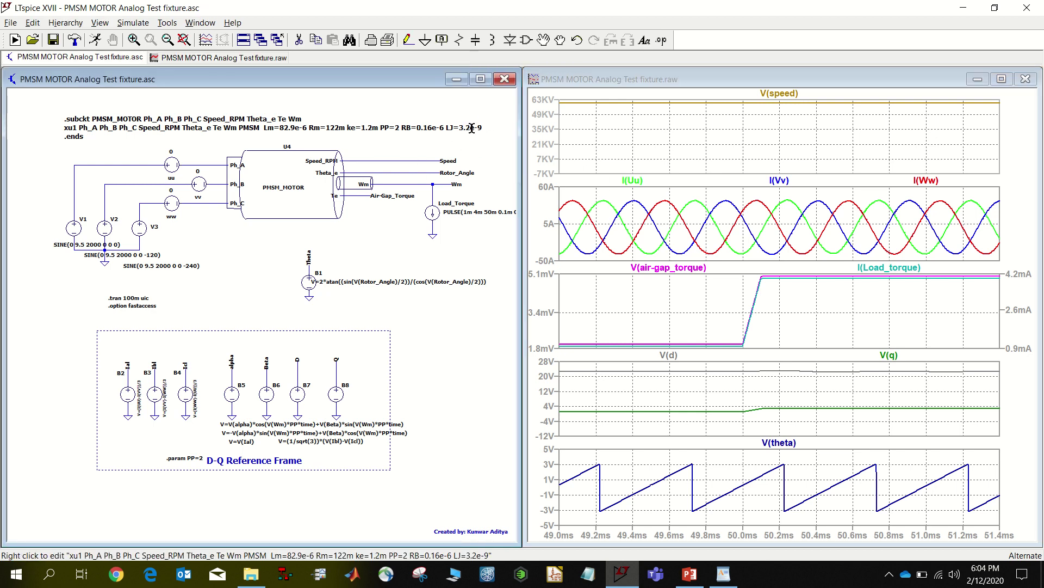
{"action": "right_click", "coordinate": [472, 128]}
{"action": "left_click", "coordinate": [711, 323]}
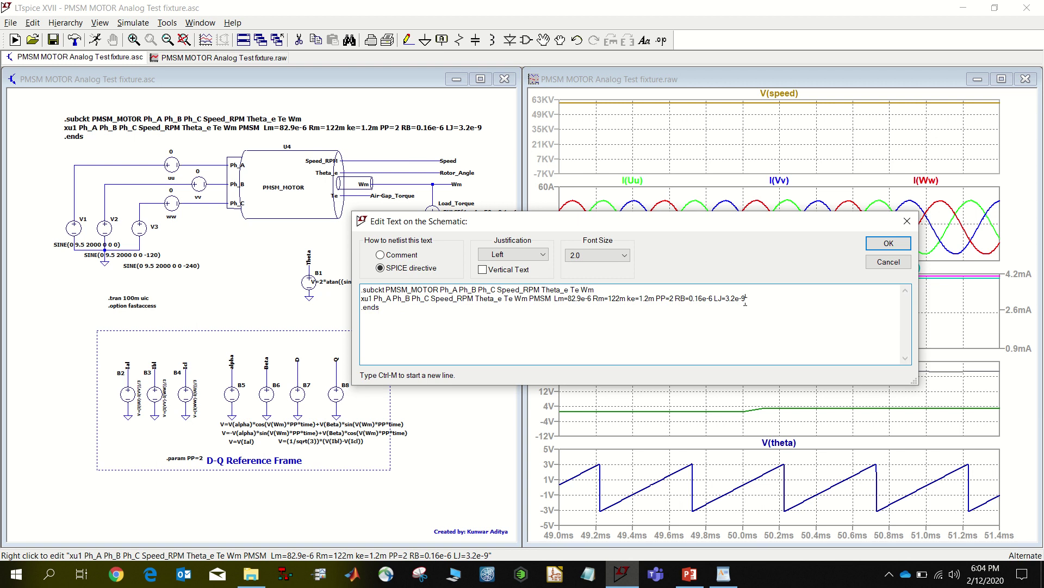
{"action": "left_click_drag", "start_coordinate": [747, 301], "coordinate": [744, 302]}
{"action": "type", "text": "6"}
{"action": "left_click", "coordinate": [891, 244]}
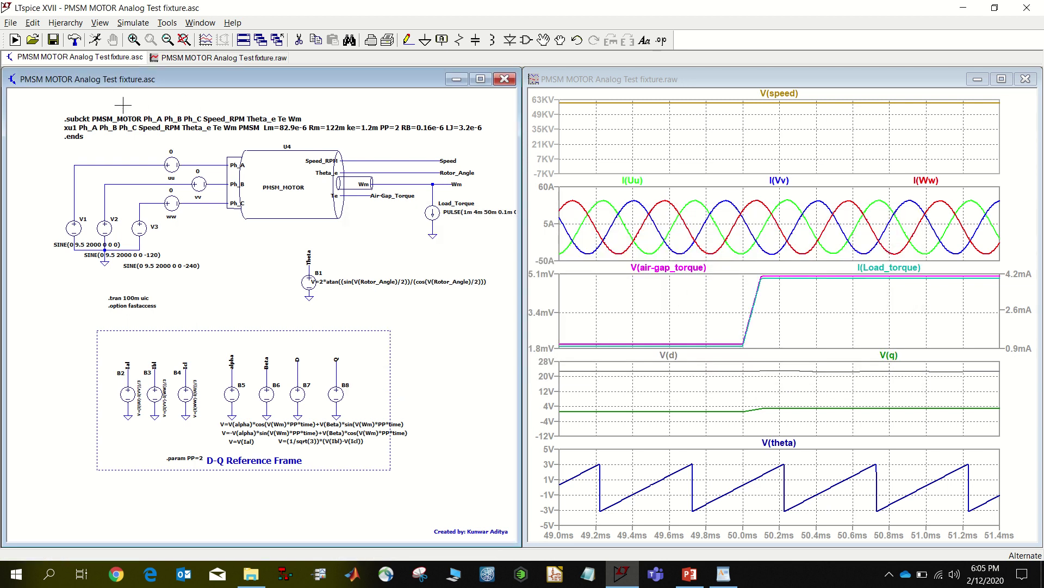
Step: Rerun the transient simulation with the 3.2e-6 inertia and zoom into the redrawn waveforms
{"action": "left_click", "coordinate": [96, 41]}
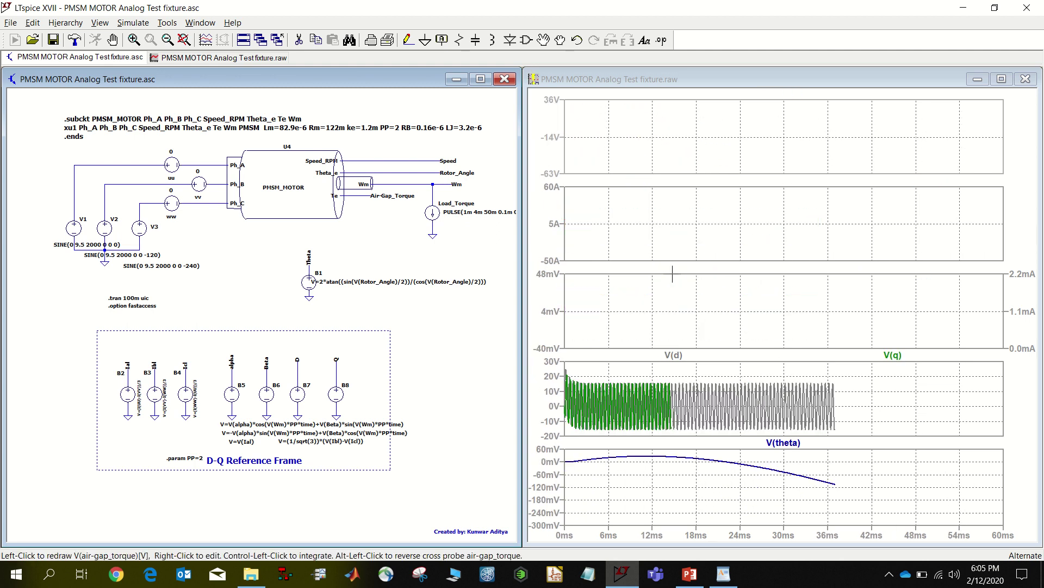
{"action": "left_click_drag", "start_coordinate": [719, 287], "coordinate": [773, 331]}
{"action": "left_click_drag", "start_coordinate": [716, 274], "coordinate": [784, 337]}
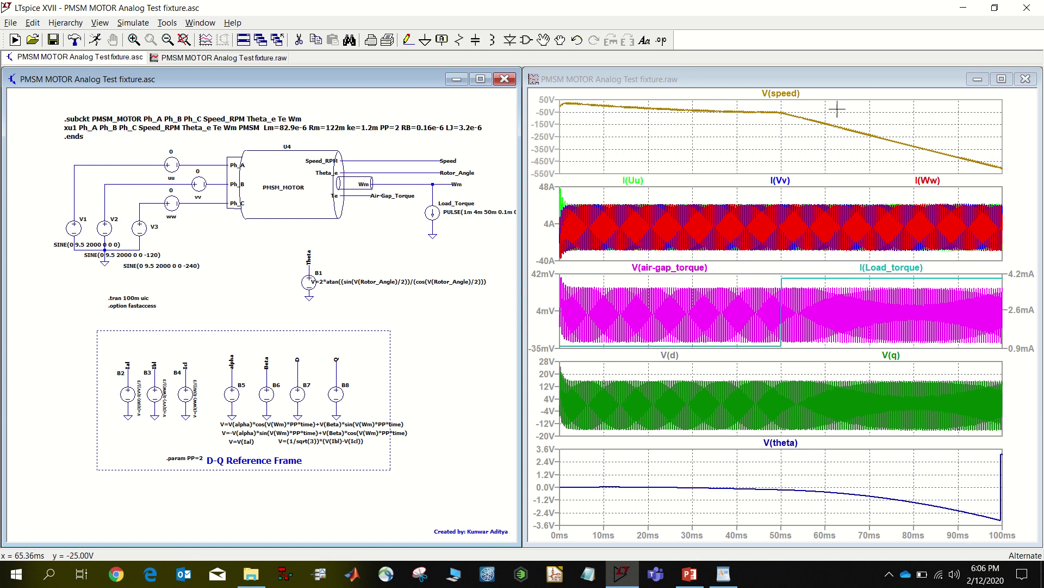
Step: Zoom the re-simulated waveforms to about 78–100 ms to inspect the oscillating torque
{"action": "mouse_move", "coordinate": [827, 280]}
{"action": "left_mouse_down"}
{"action": "mouse_move", "coordinate": [845, 312]}
{"action": "mouse_move", "coordinate": [1014, 351]}
{"action": "left_mouse_up"}
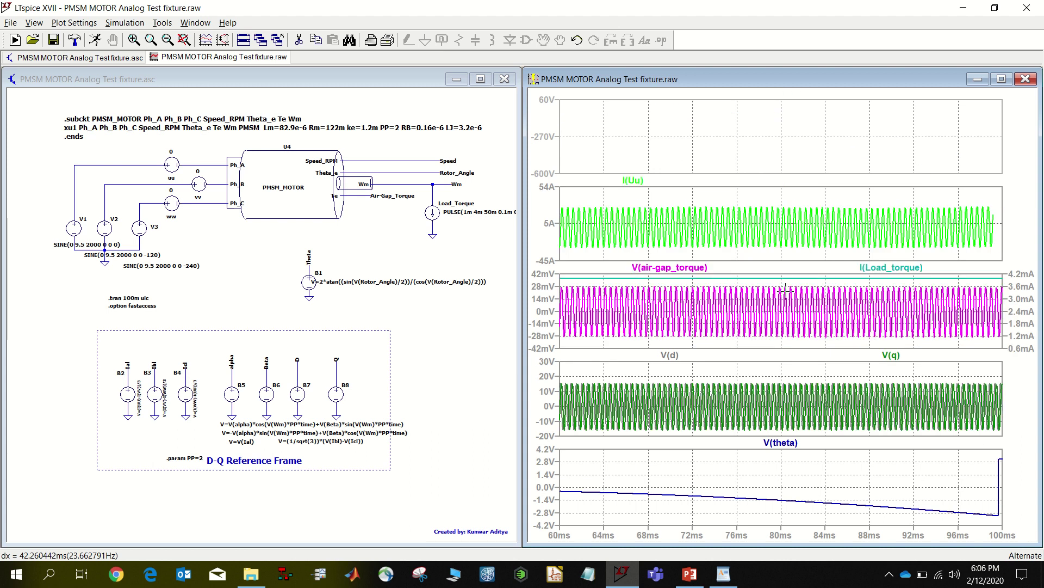
{"action": "mouse_move", "coordinate": [776, 282]}
{"action": "left_mouse_down"}
{"action": "mouse_move", "coordinate": [955, 346]}
{"action": "mouse_move", "coordinate": [997, 343]}
{"action": "left_mouse_up"}
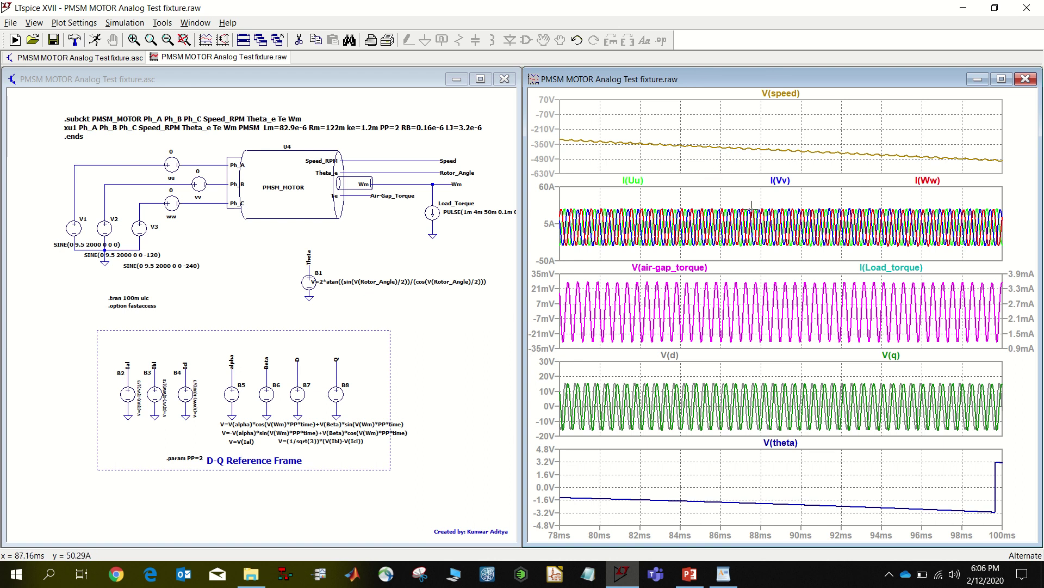
Step: Use Zoom to Fit to show the full 0–100 ms waveform span
{"action": "right_click", "coordinate": [763, 270]}
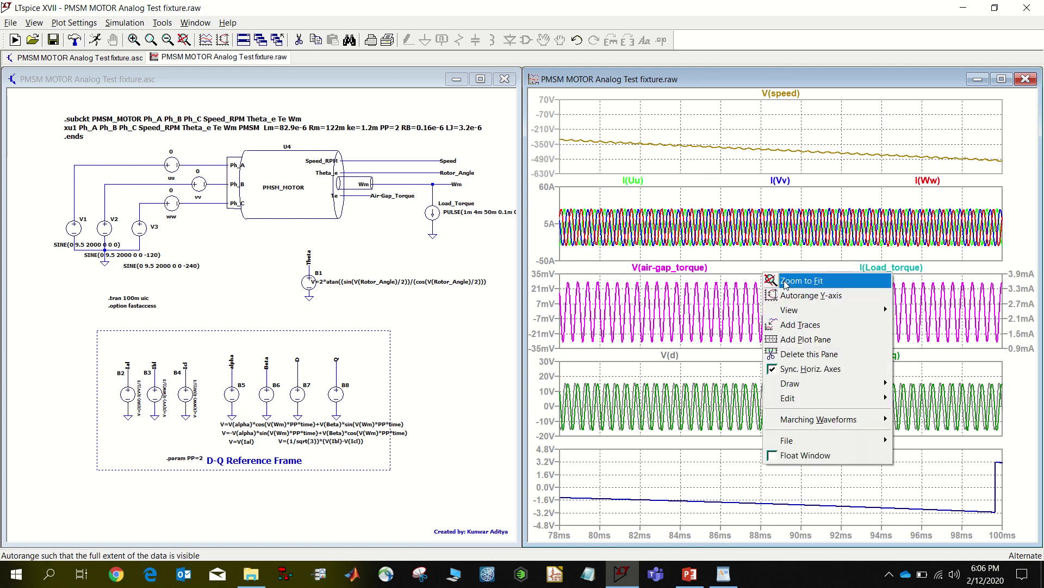
{"action": "left_click", "coordinate": [776, 282]}
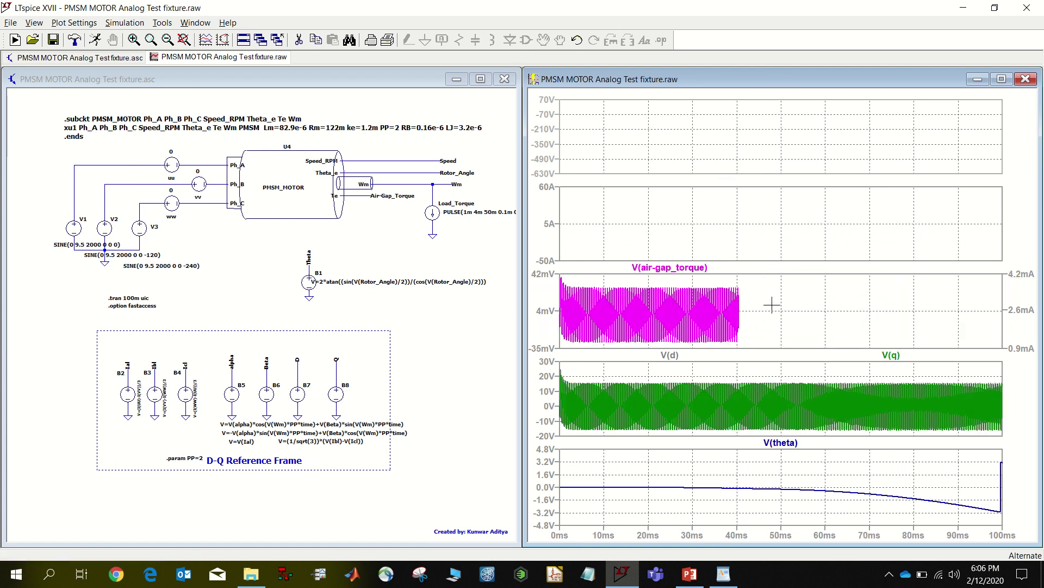